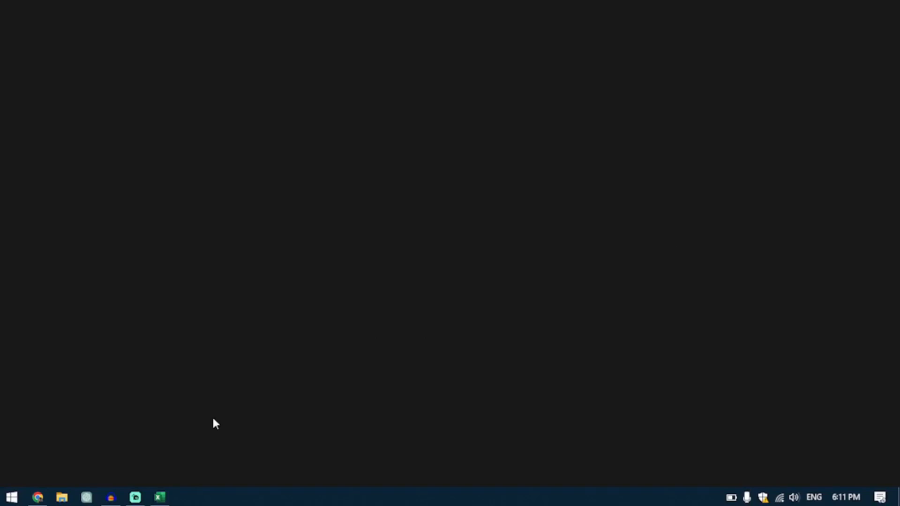
left_click(159, 497)
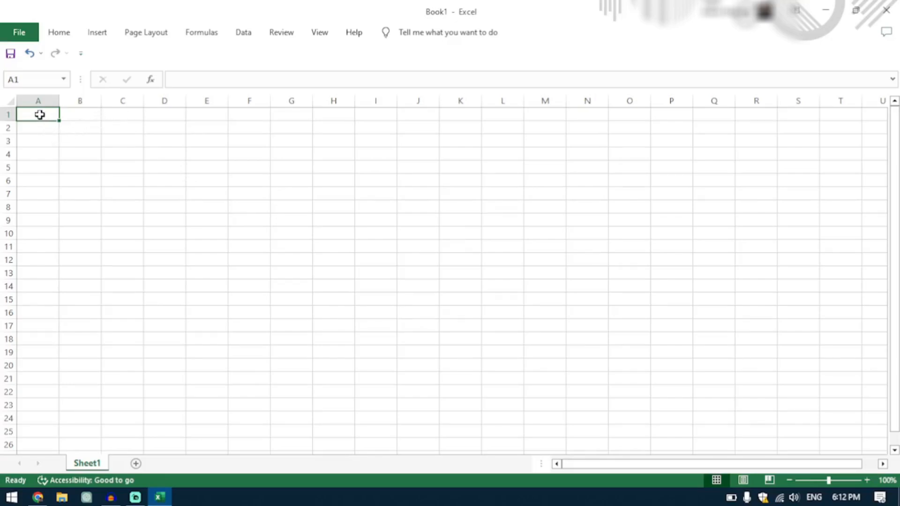
type("=")
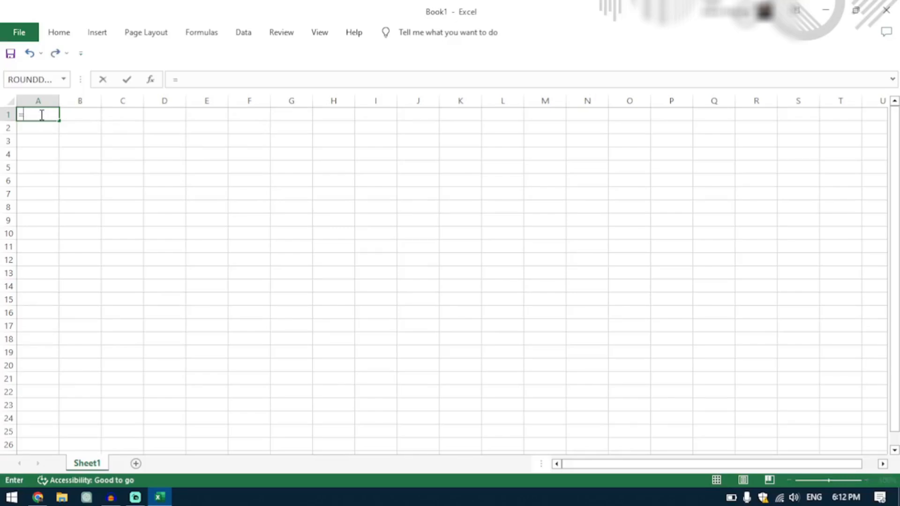
type("7282903498023/238")
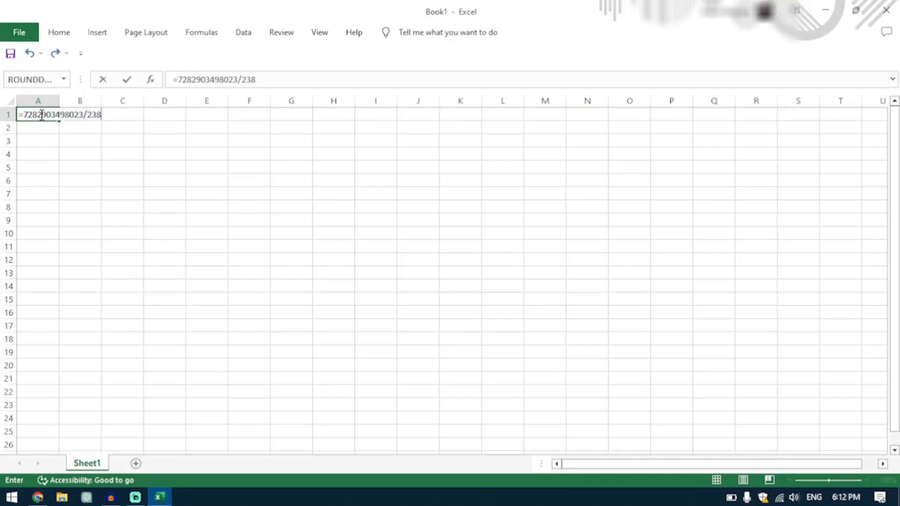
type("9021830")
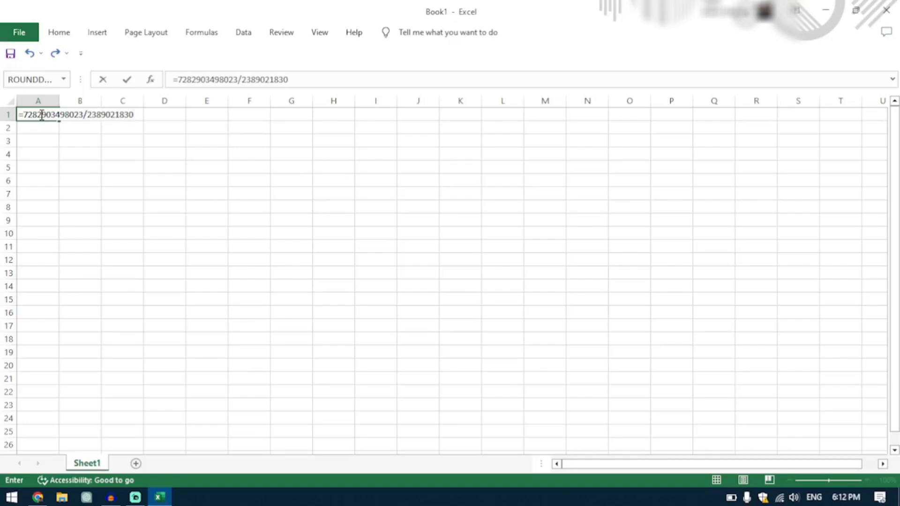
key("Return")
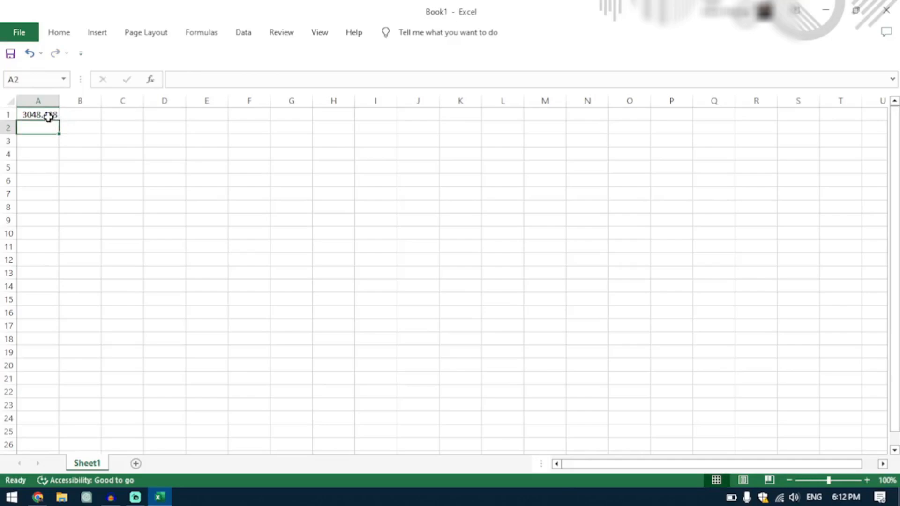
left_click(49, 117)
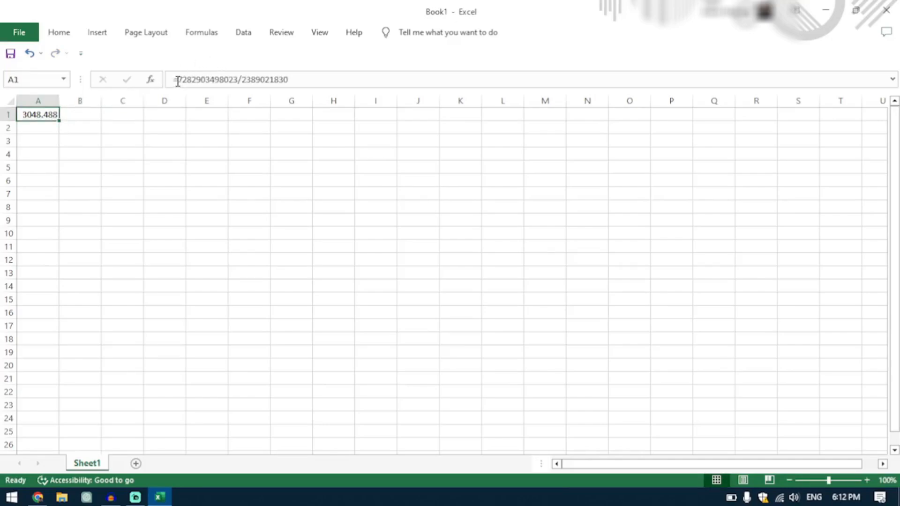
left_click_drag(180, 81, 302, 79)
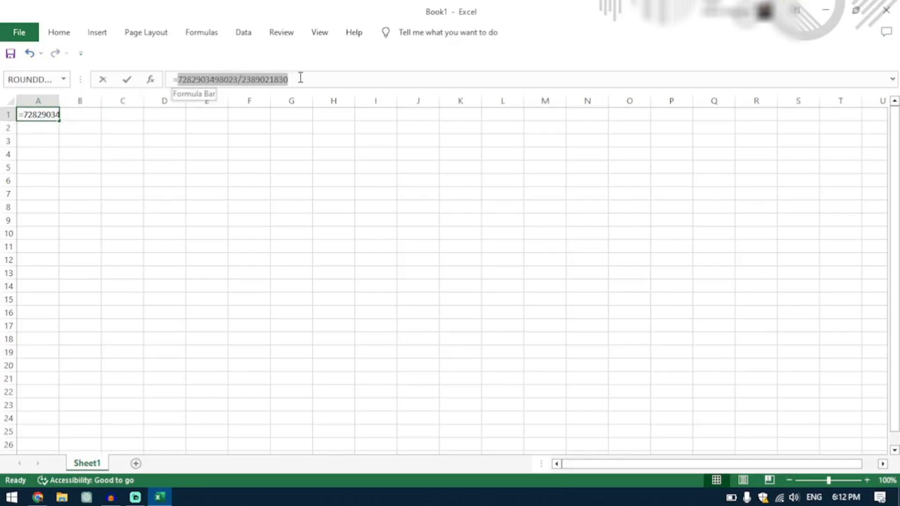
type("32094820390")
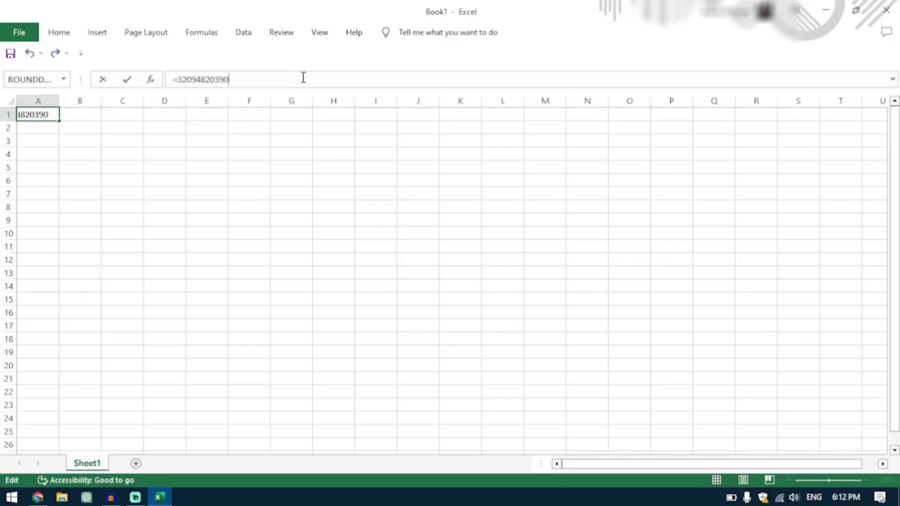
type("+903284920")
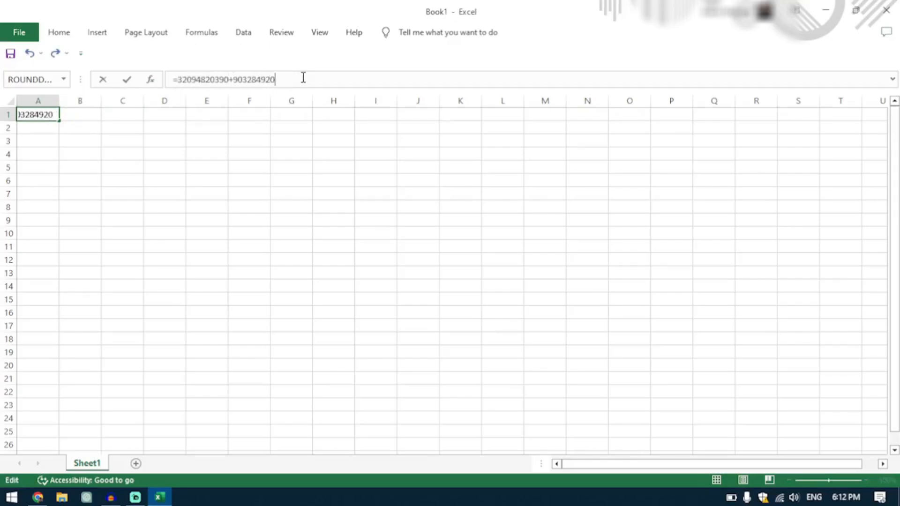
key("Return")
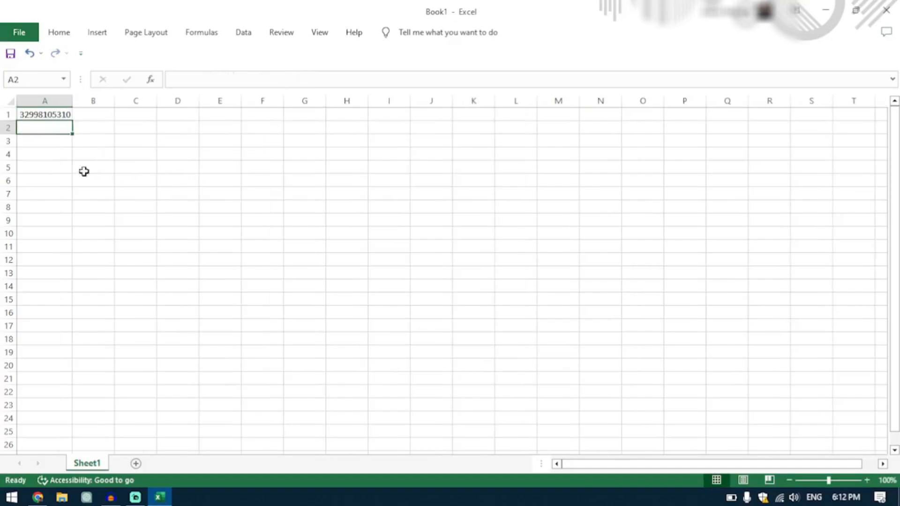
Delete the whole formula from cell A1 so the cell is empty.
left_click(49, 115)
double_click(50, 114)
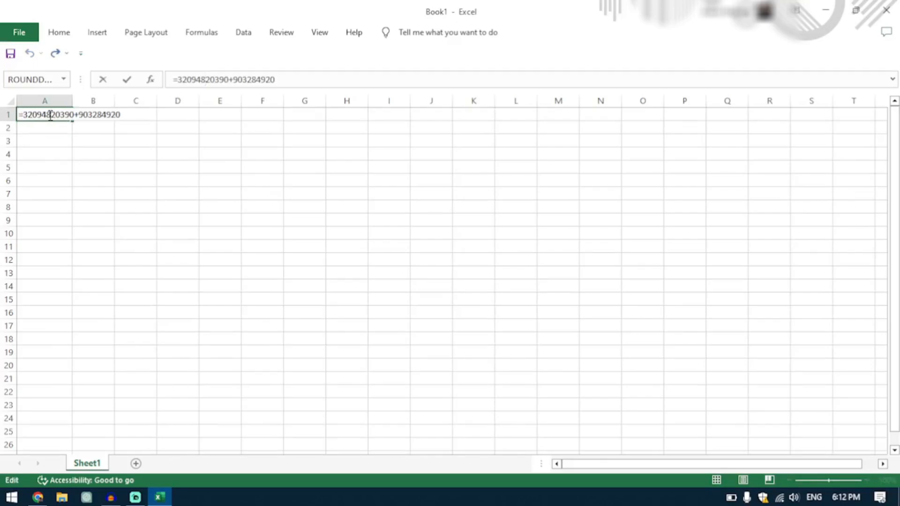
left_click_drag(298, 80, 165, 86)
key("BackSpace")
key("ctrl+Return")
Enter the heading "Addition" in cell C4.
left_click(131, 156)
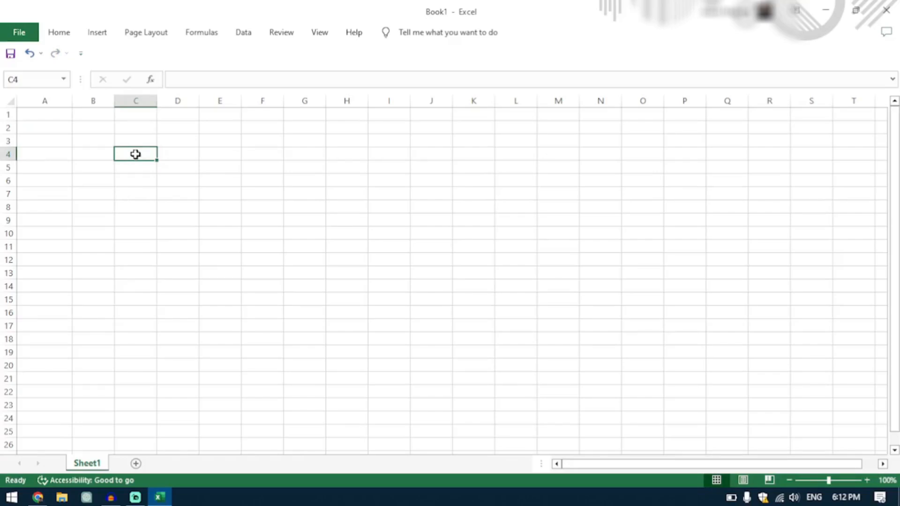
type("Add")
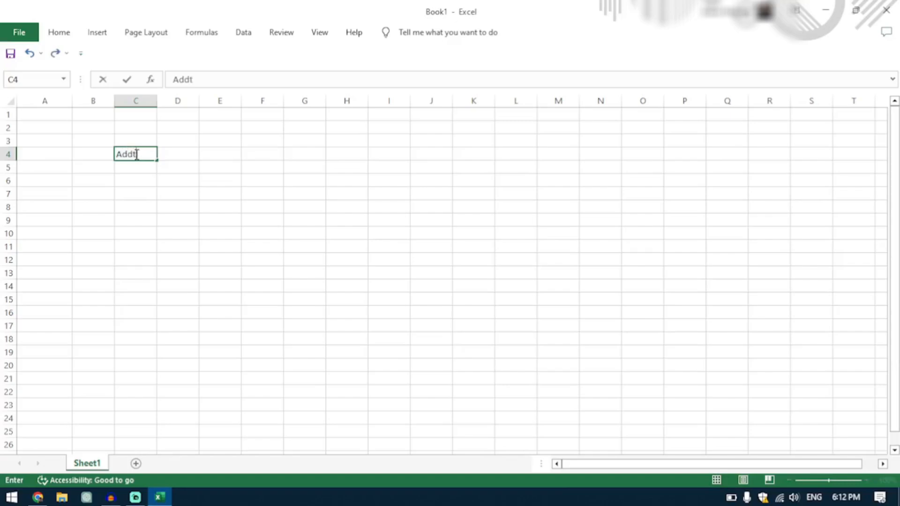
type("ition")
key("Tab")
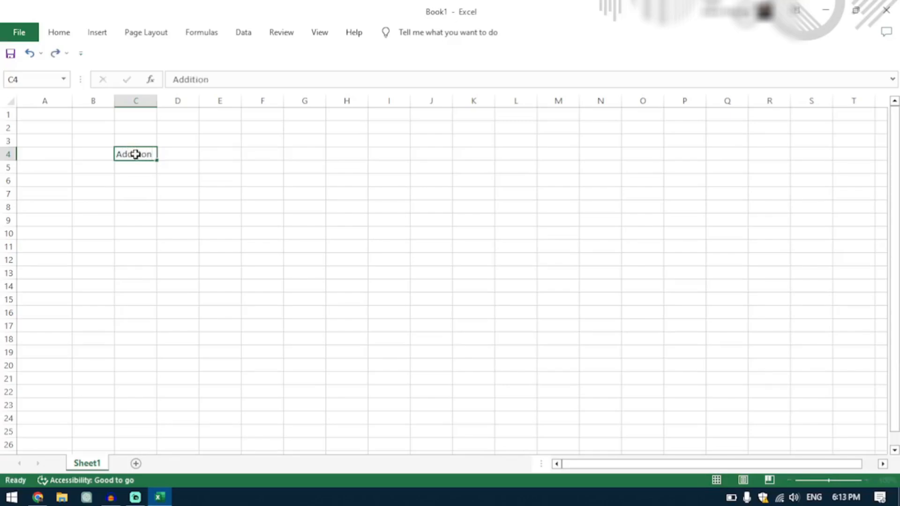
Enter the heading "Subtraction" in cell D4, correcting any misspelling in the word.
type("Subscr")
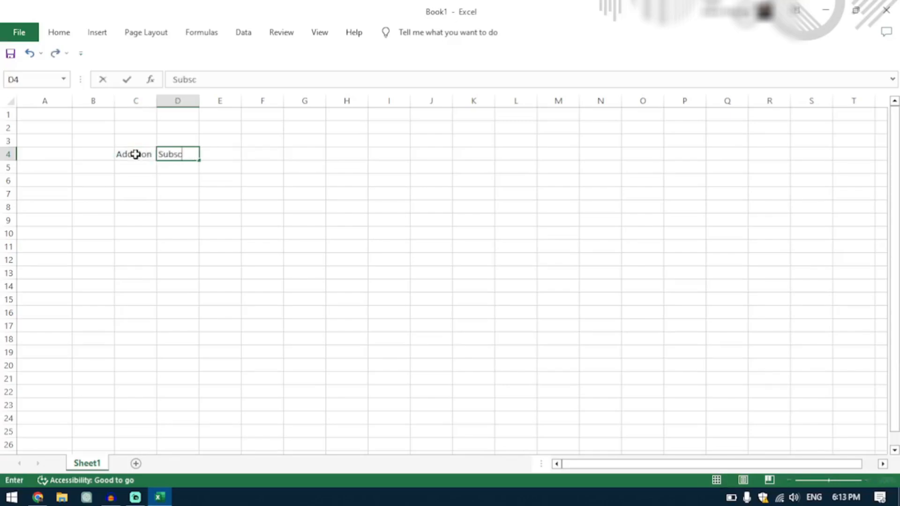
key("BackSpace")
key("BackSpace")
type("traction")
key("Tab")
left_click(185, 154)
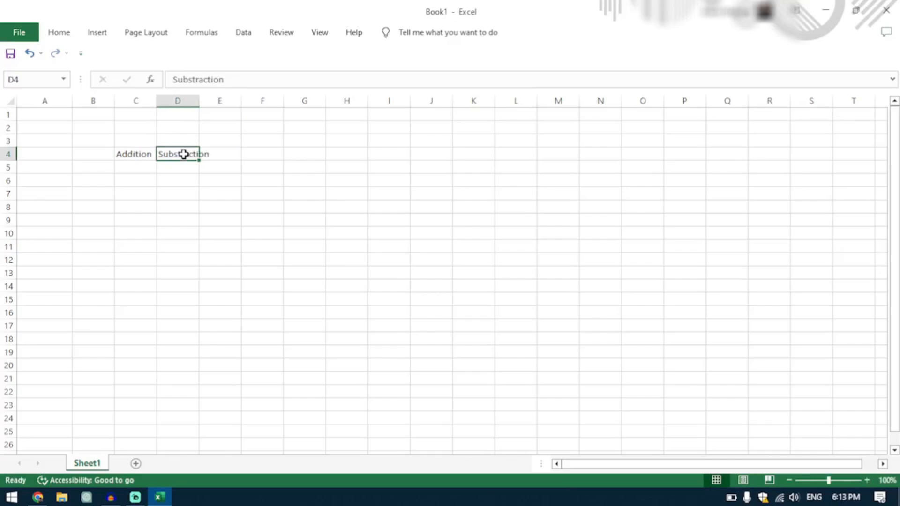
double_click(183, 155)
key("BackSpace")
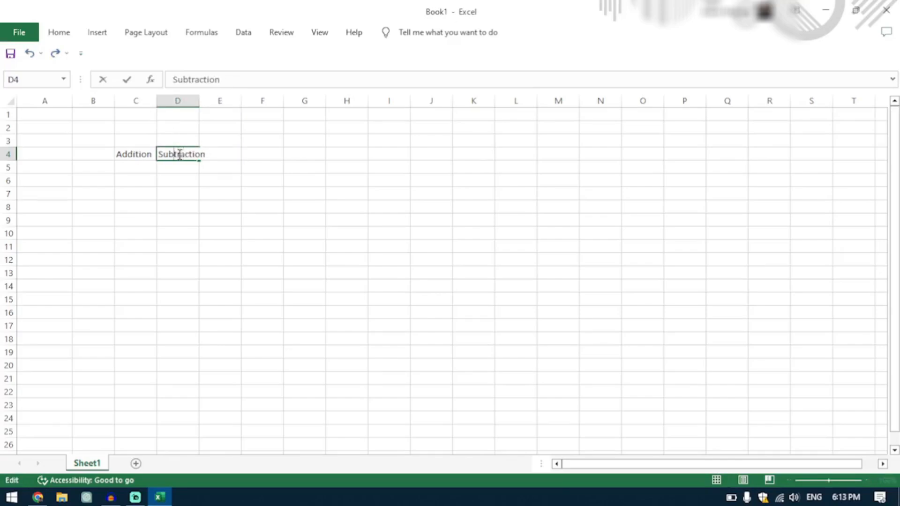
left_click(222, 153)
key("Return")
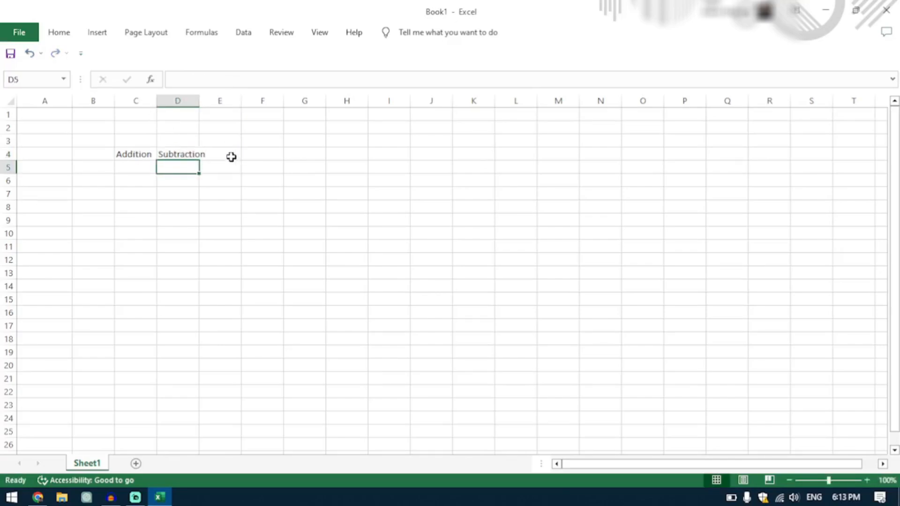
Add the headings "Division" in cell E4 and "Multiplication" in cell F4.
left_click(232, 156)
type("Division")
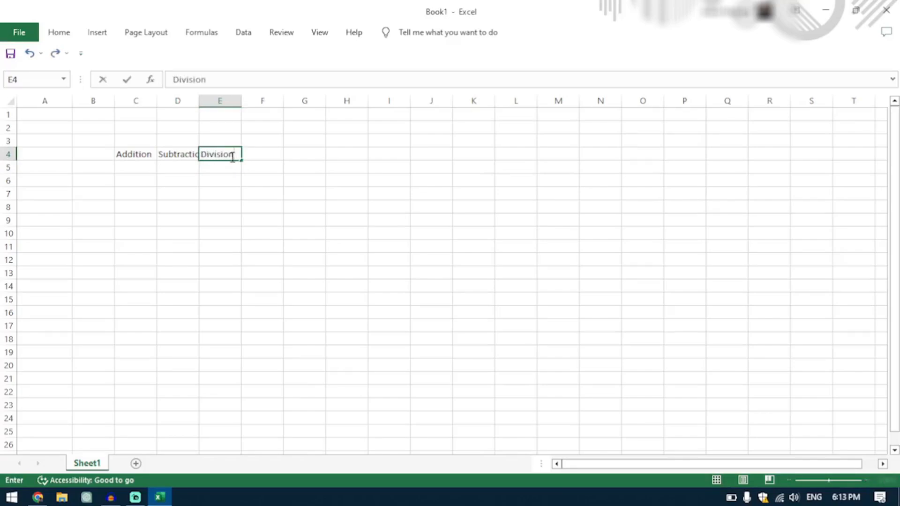
key("Tab")
type("Muli")
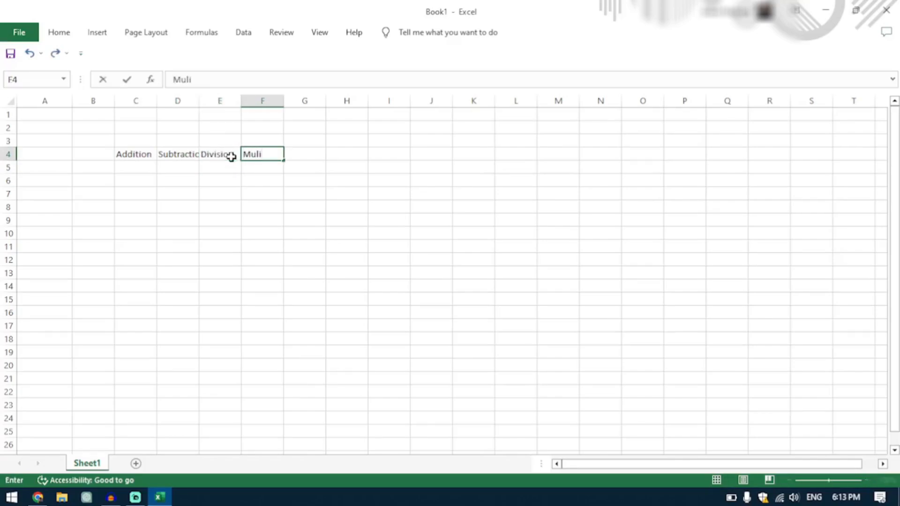
key("BackSpace")
type("tiplication")
key("Return")
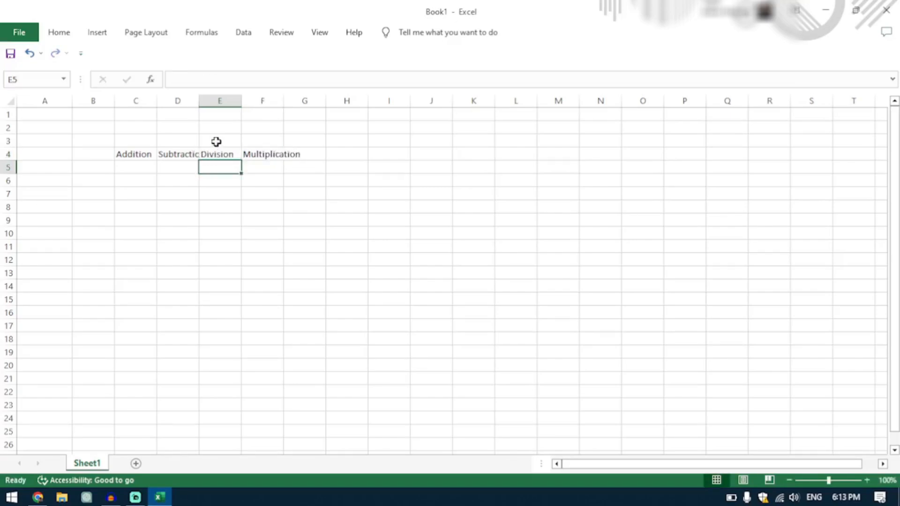
left_click(39, 163)
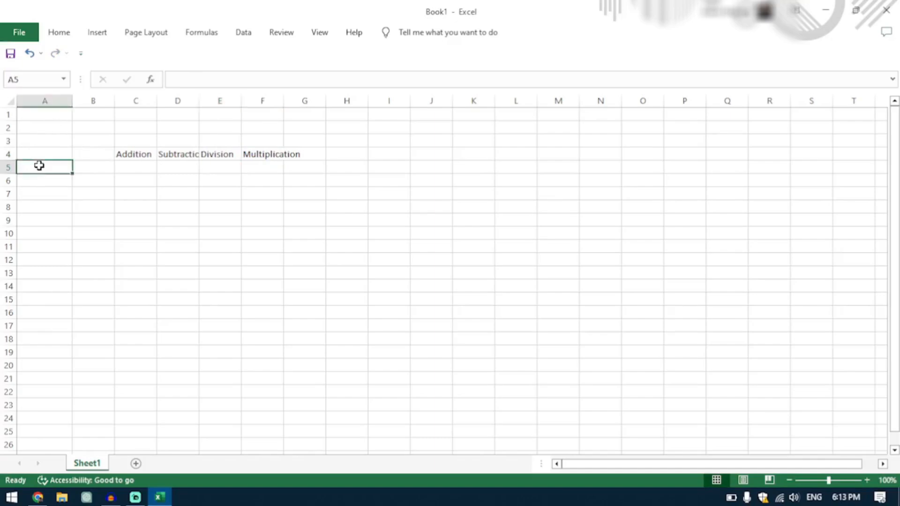
left_click(91, 165)
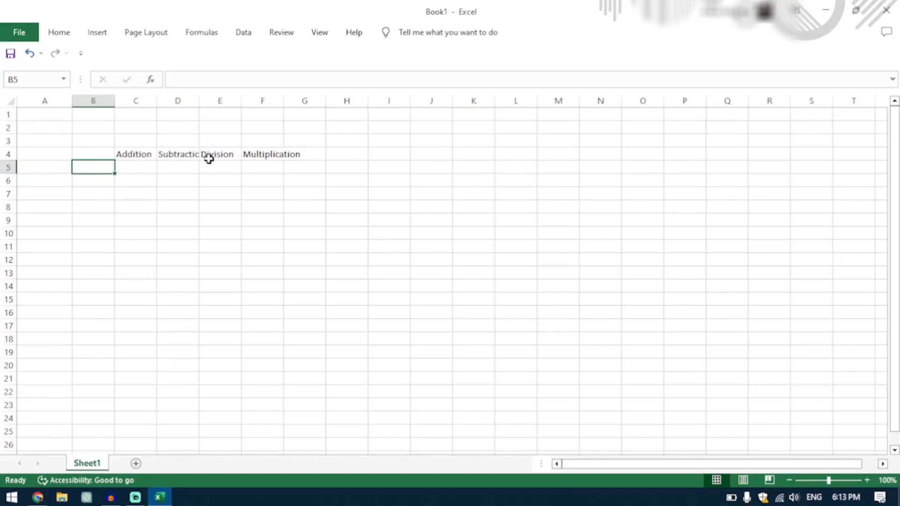
left_click(44, 164)
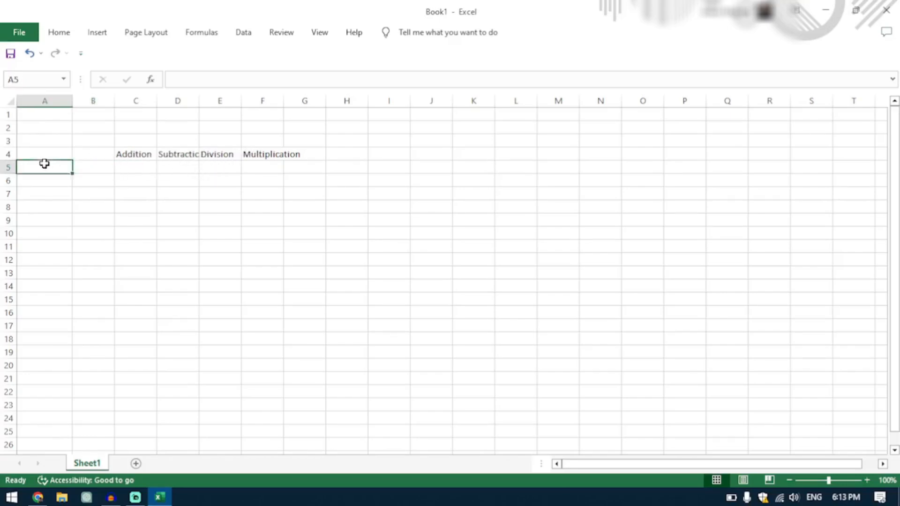
left_click(87, 169)
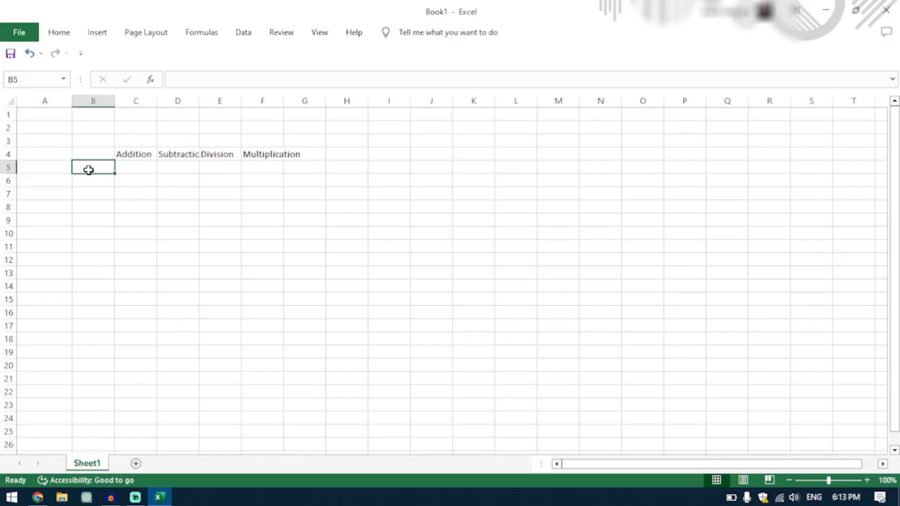
left_click(46, 166)
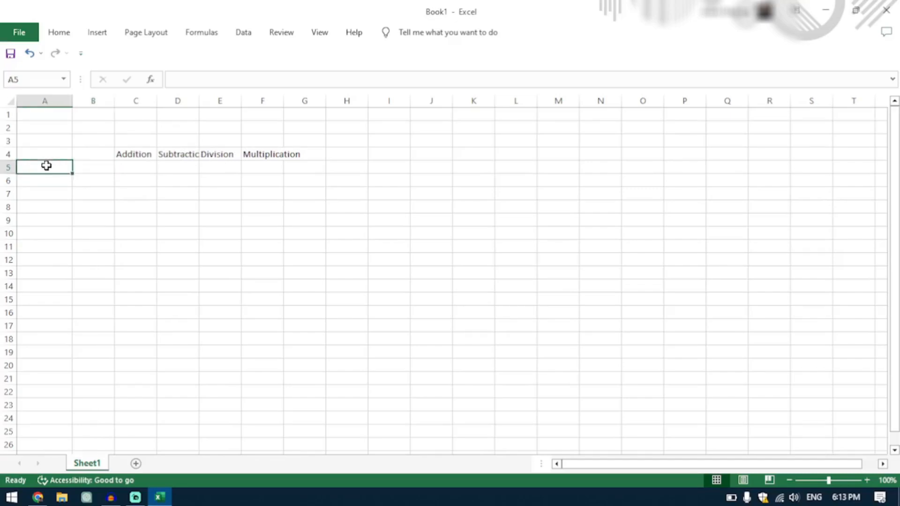
Enter the formula =A5+B5 in cell C5, under the Addition heading.
left_click(142, 168)
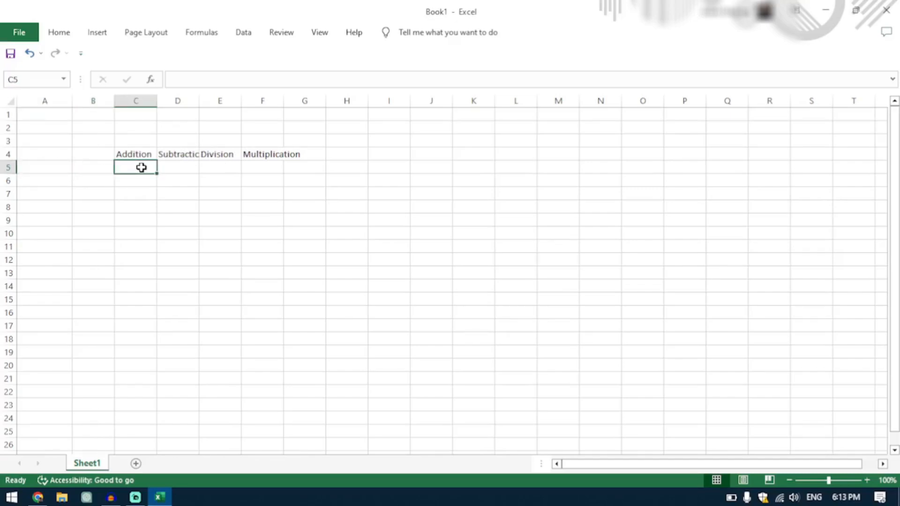
left_click(173, 80)
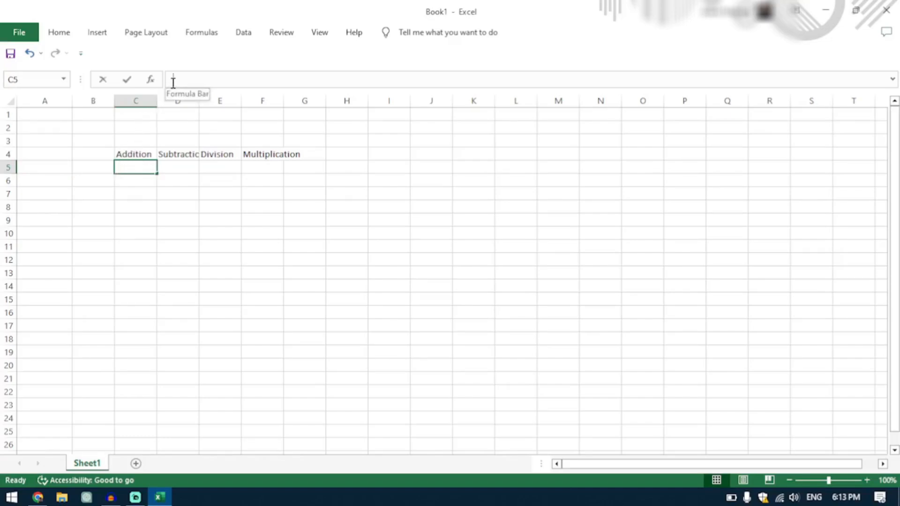
type("=")
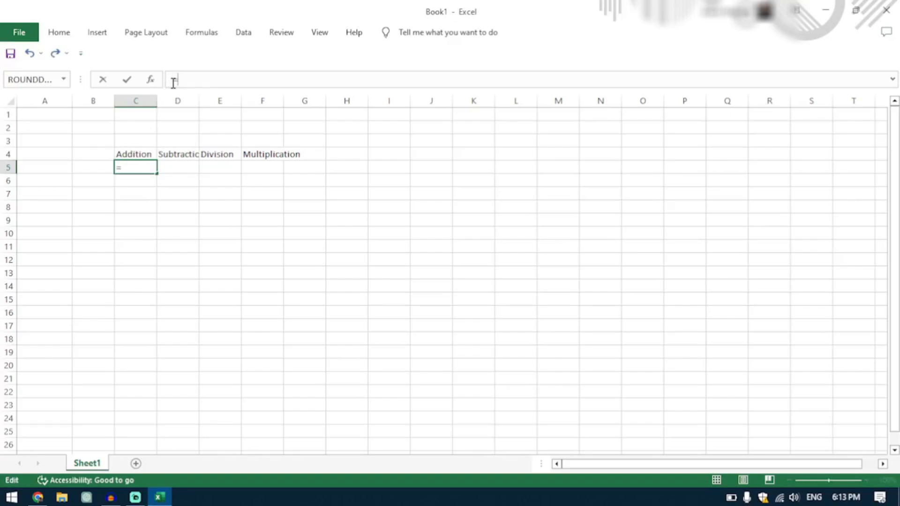
type("A4")
key("BackSpace")
type("5")
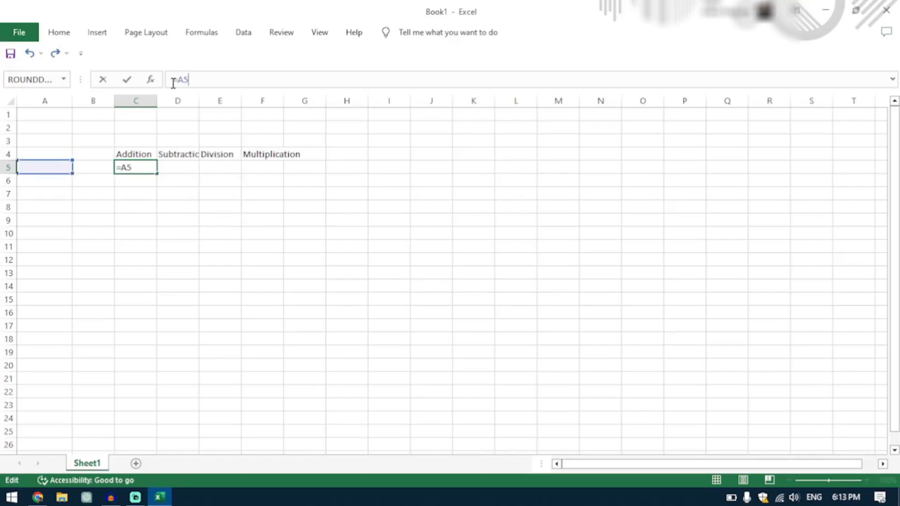
type("+B5")
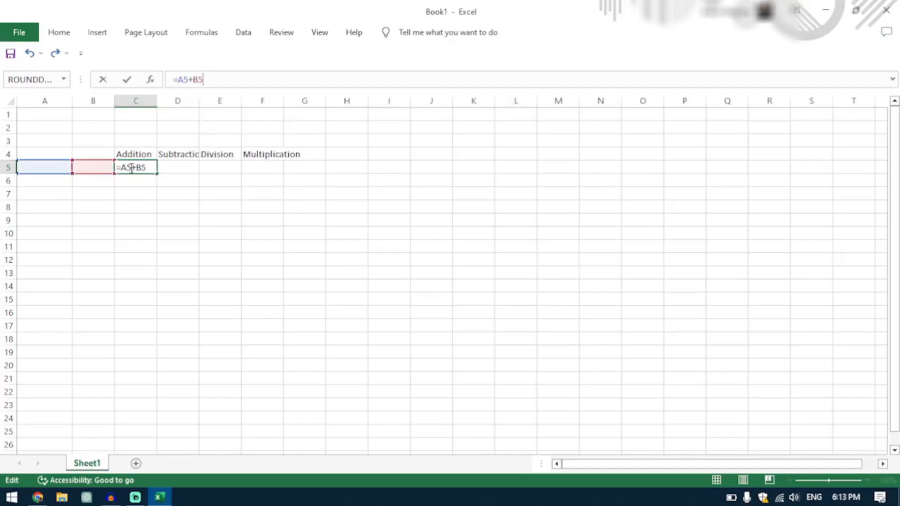
key("Return")
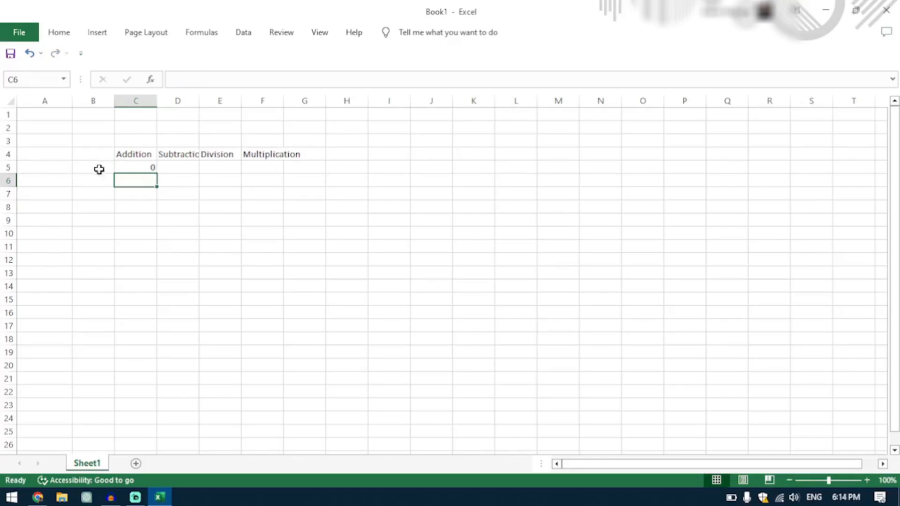
Enter the formula =A5-B5 in cell D5, under the Subtraction heading.
left_click(170, 169)
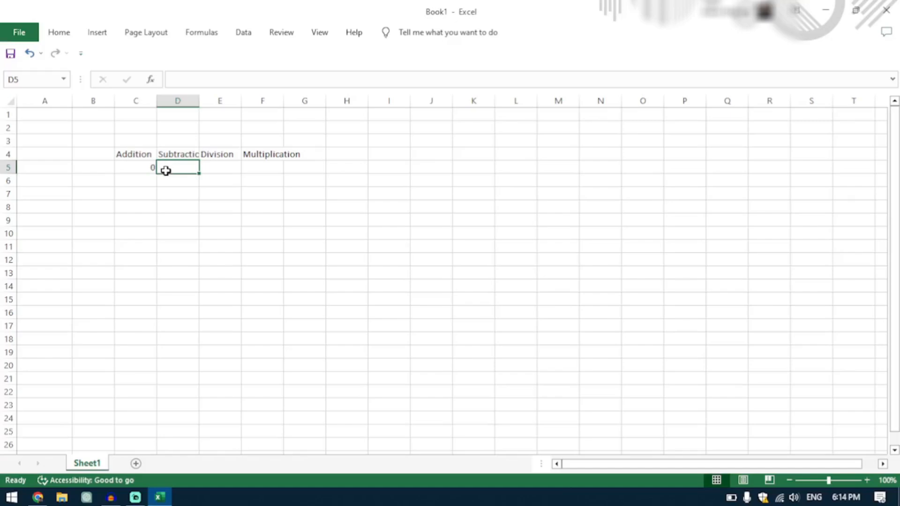
left_click(191, 79)
type("=")
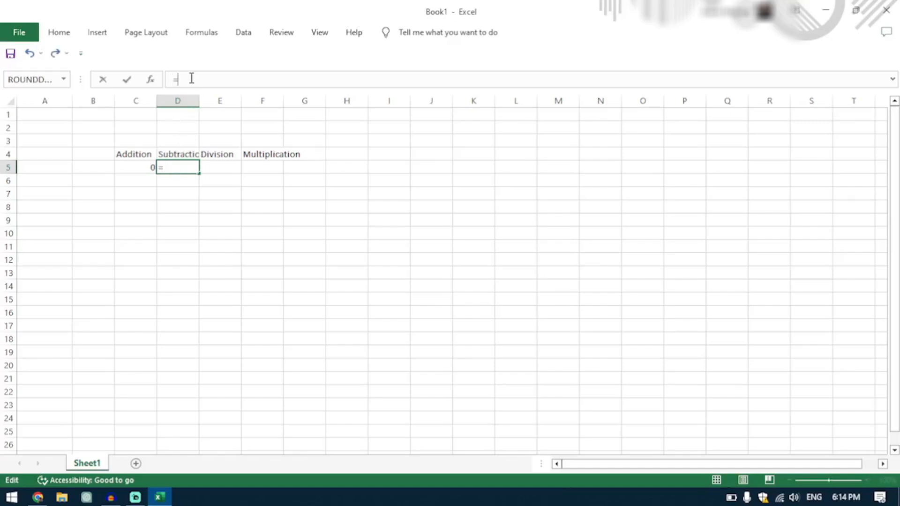
type("A5")
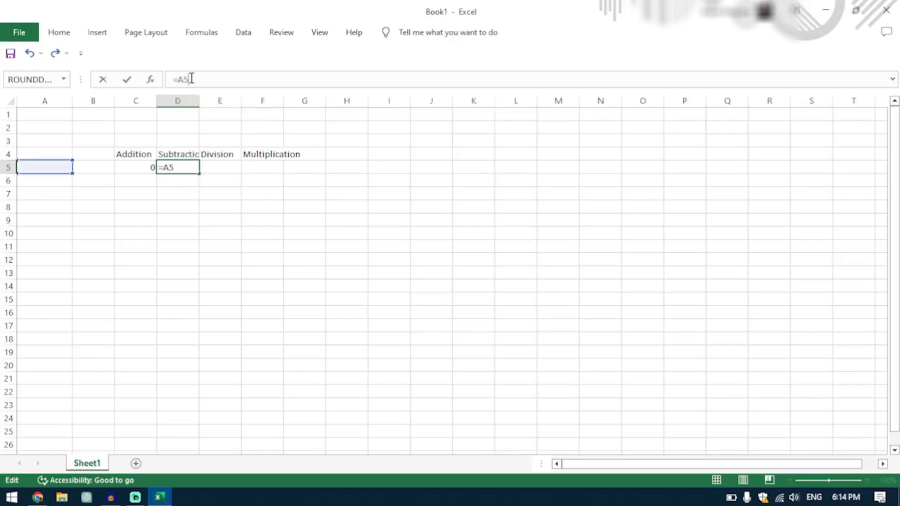
type("-B5")
key("Return")
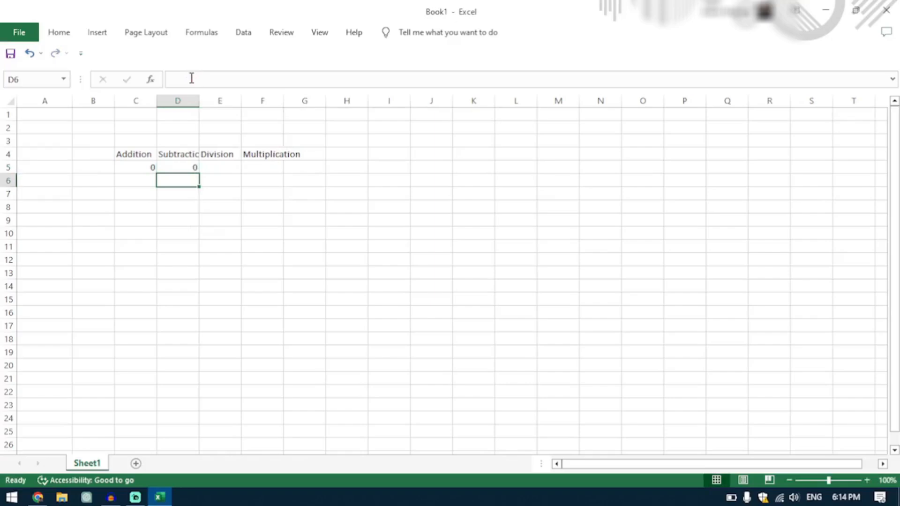
Enter the formula =A5/B5 in cell E5, under the Division heading.
left_click(217, 167)
left_click(189, 80)
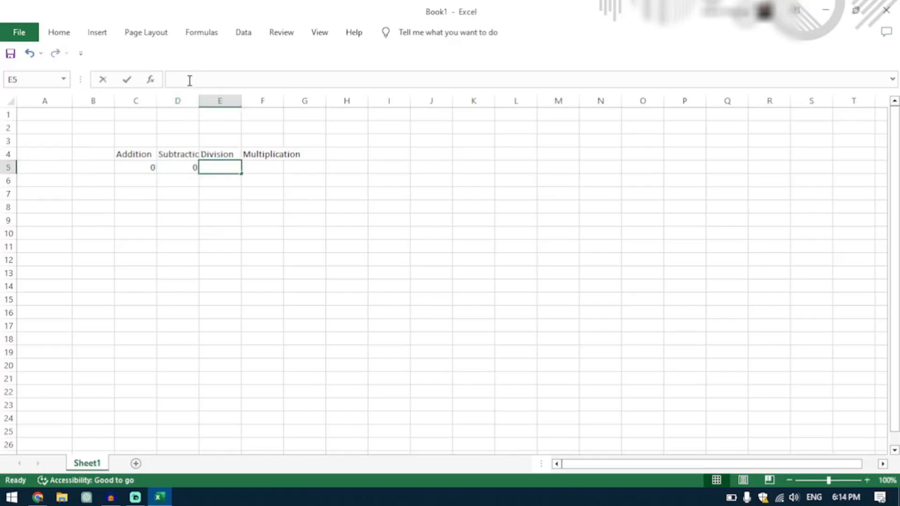
type("=A")
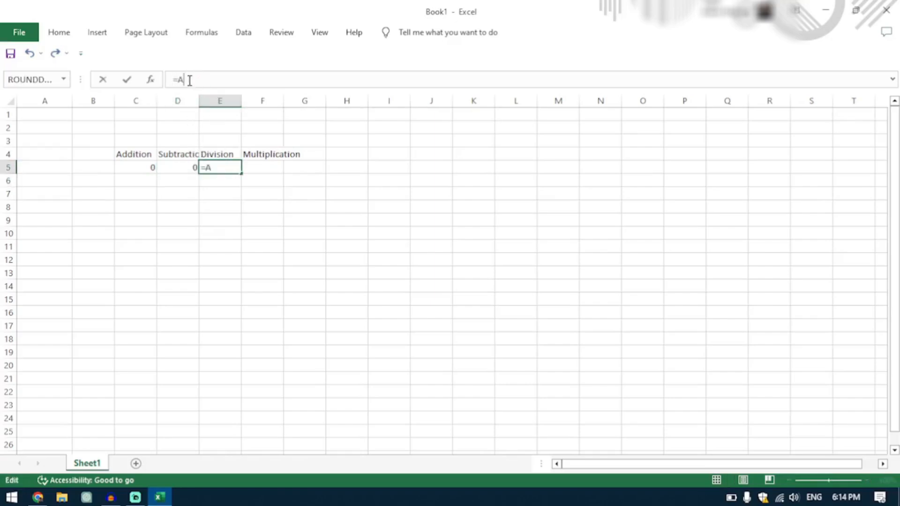
type("5/")
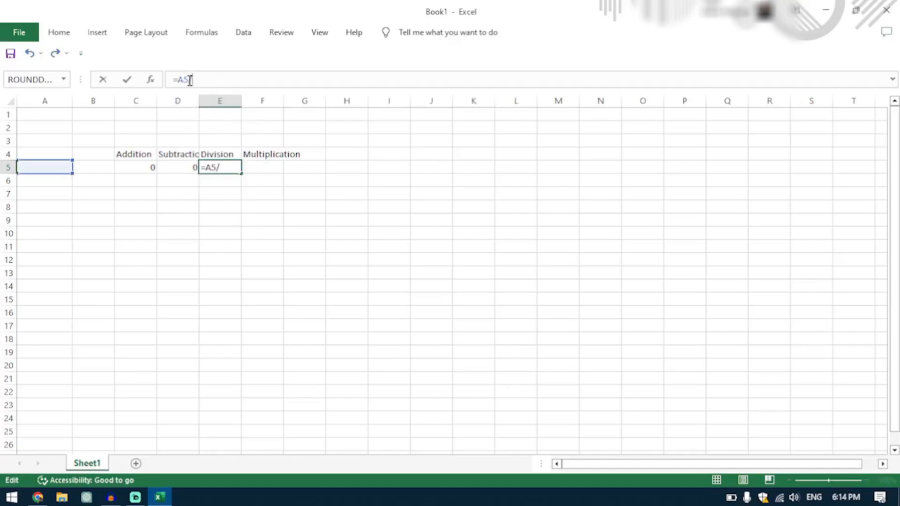
type("B5")
key("Return")
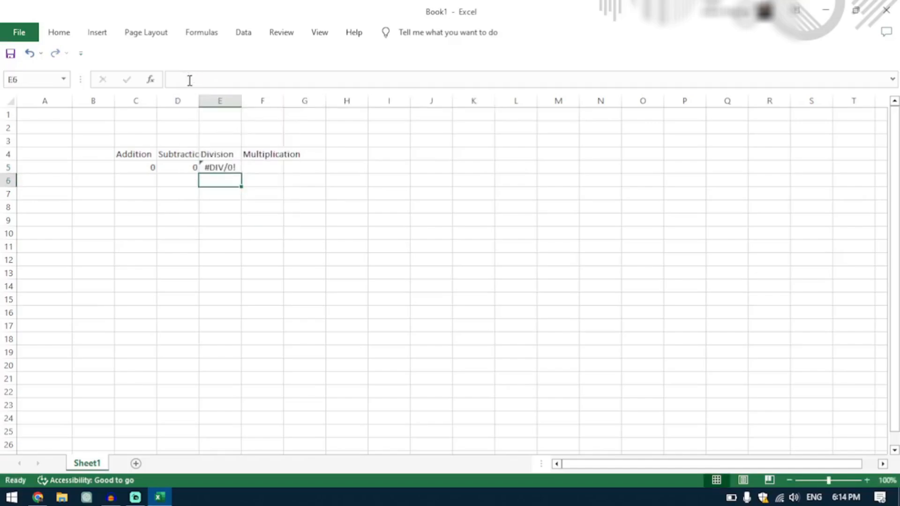
Enter the formula =A5*B5 in cell F5, under the Multiplication heading.
left_click(261, 171)
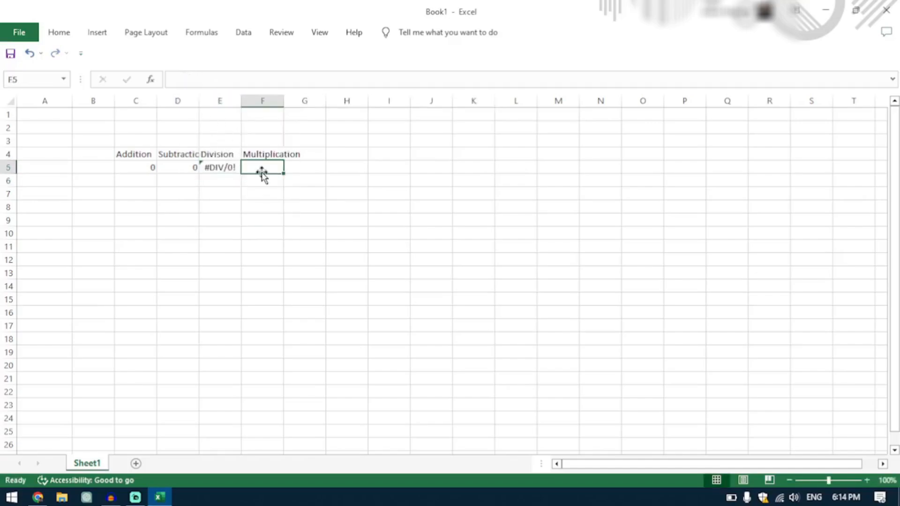
left_click(191, 75)
type("=")
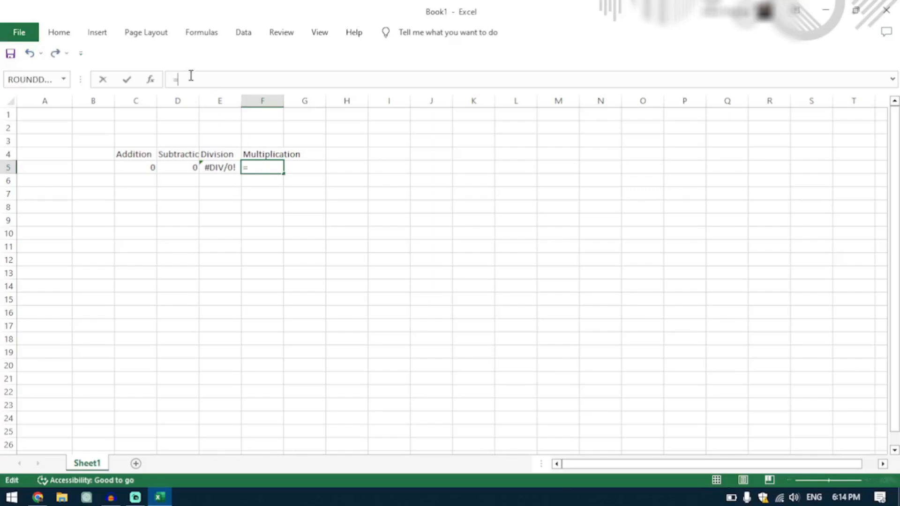
type("A5*")
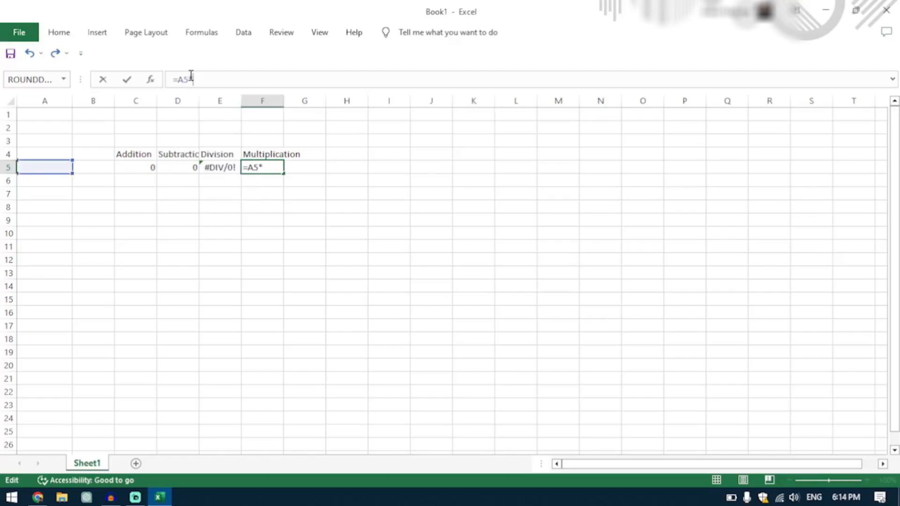
type("B5")
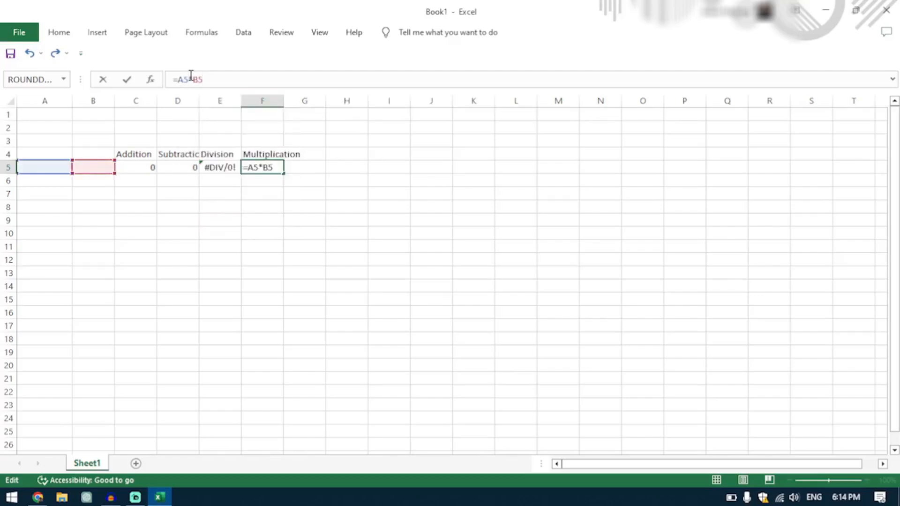
key("Return")
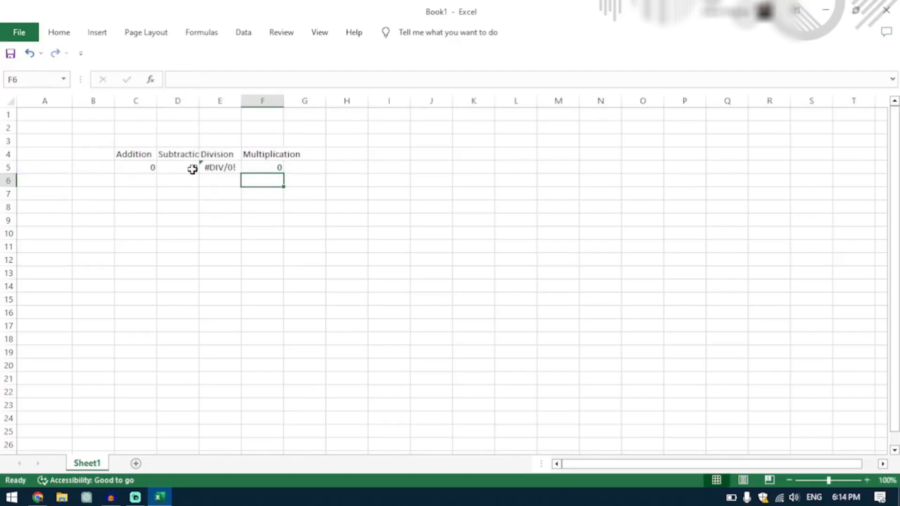
Enter the test values 4 in cell A5 and 2 in cell B5 as the calculator's operands.
left_click(51, 167)
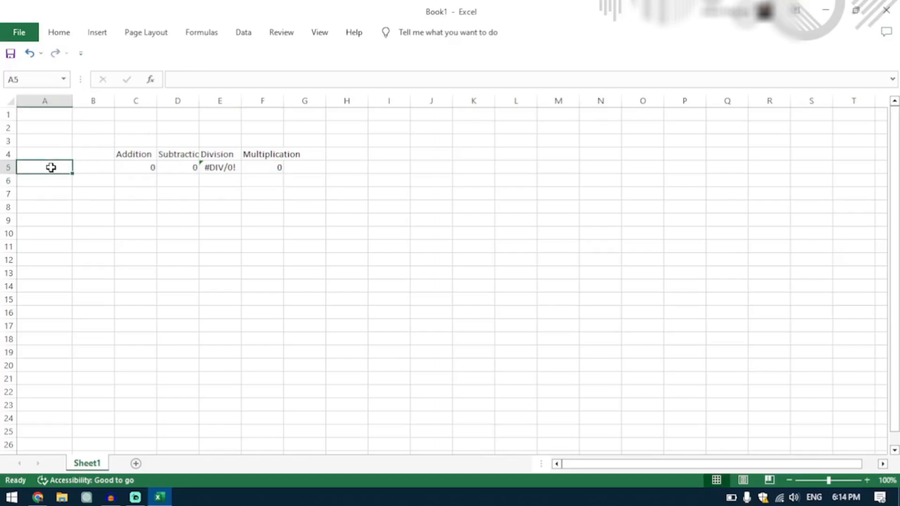
type("4")
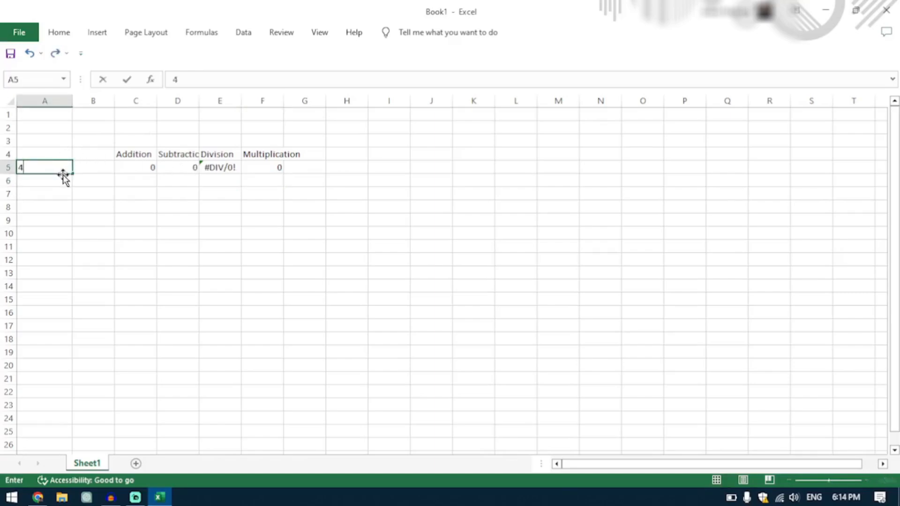
left_click(89, 165)
type("2")
key("Return")
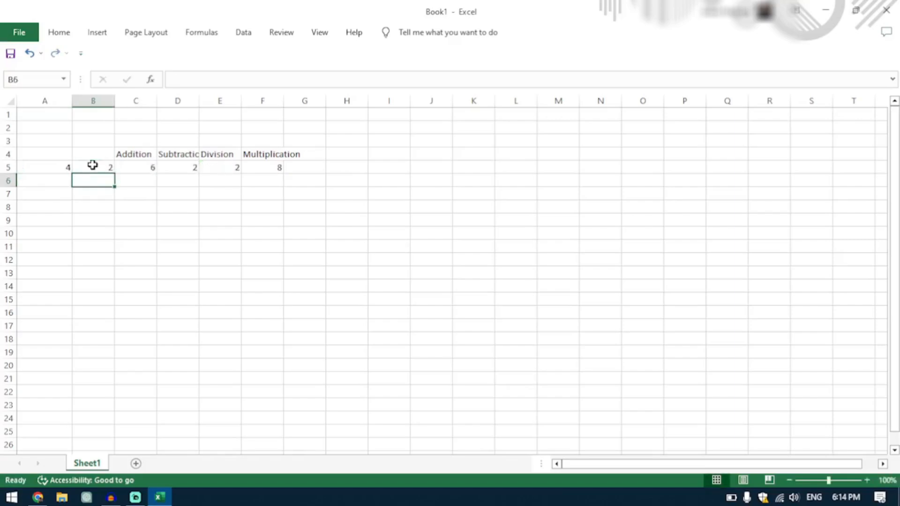